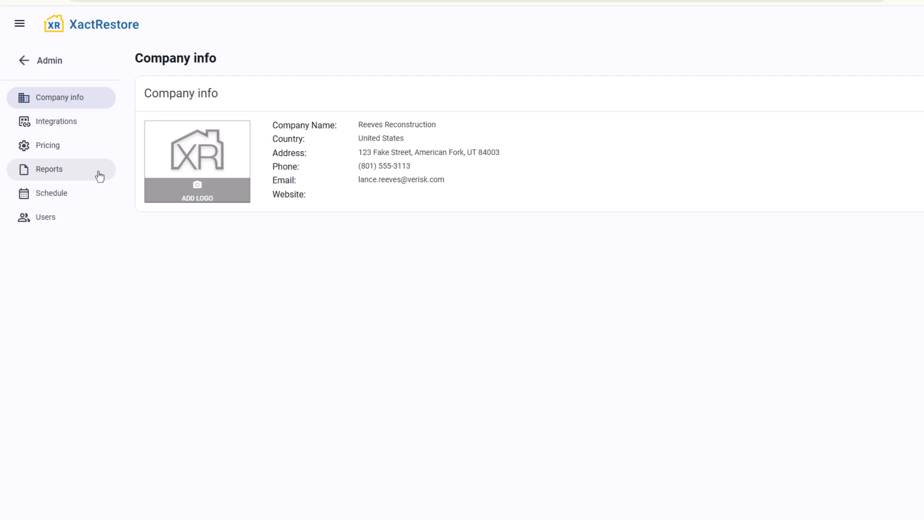
Under Admin > Pricing > Price adjustments, start a new preset with a 20% Markup, then add a second adjustment row
click(82, 150)
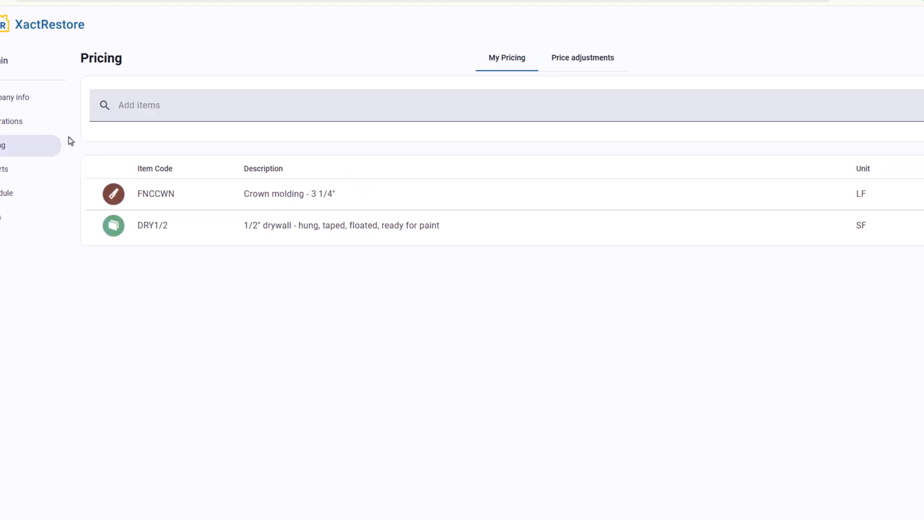
click(518, 67)
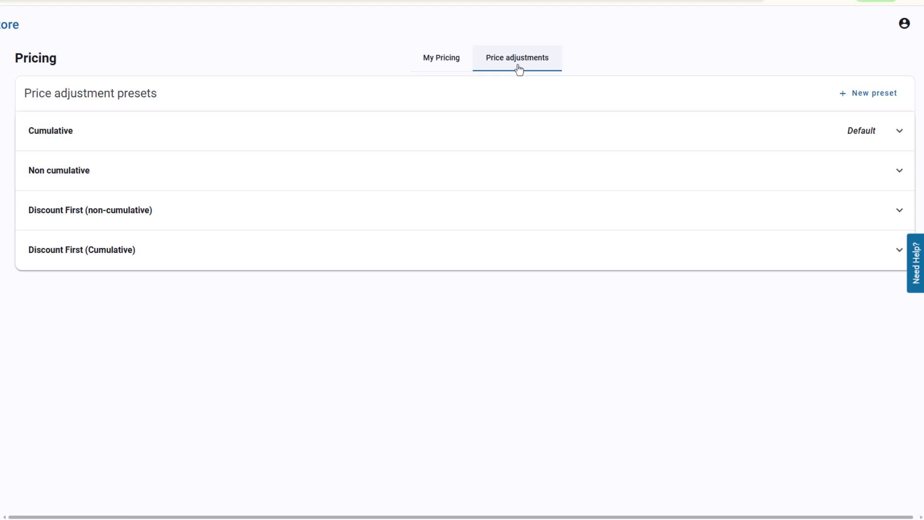
click(870, 94)
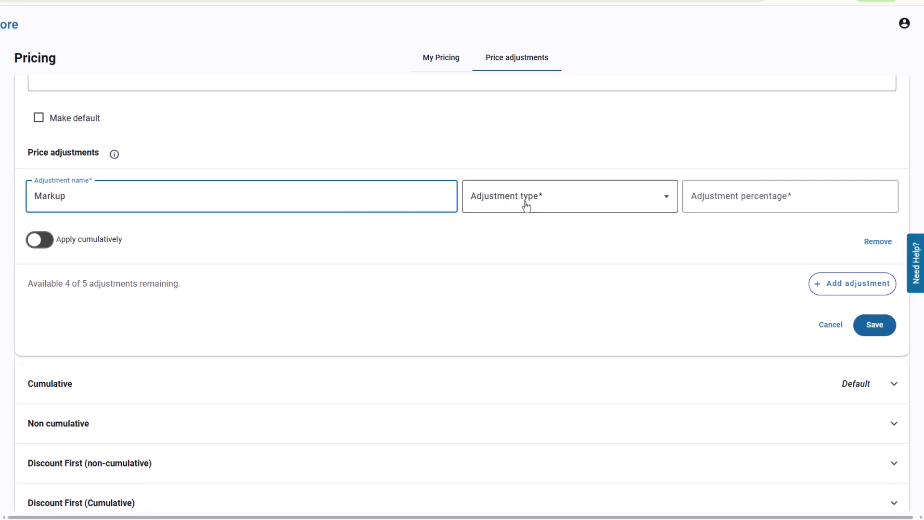
click(579, 189)
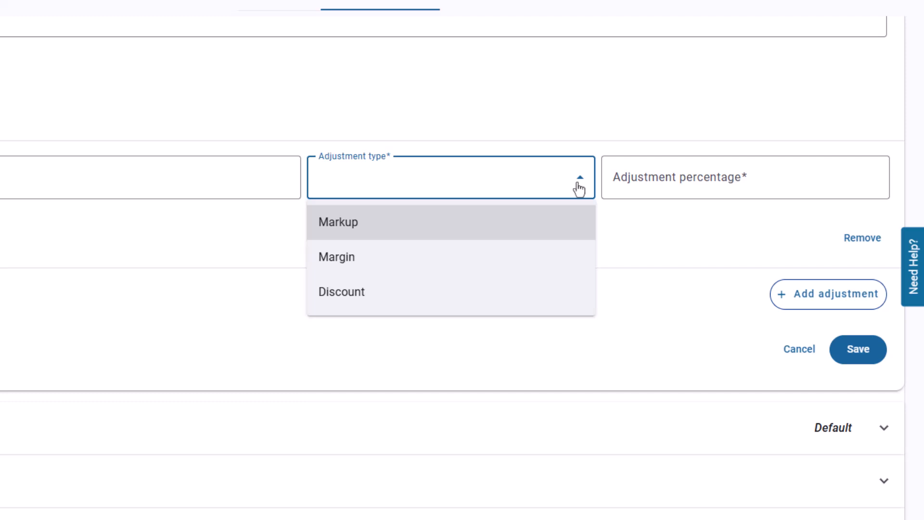
key(Return)
key(Tab)
text(20)
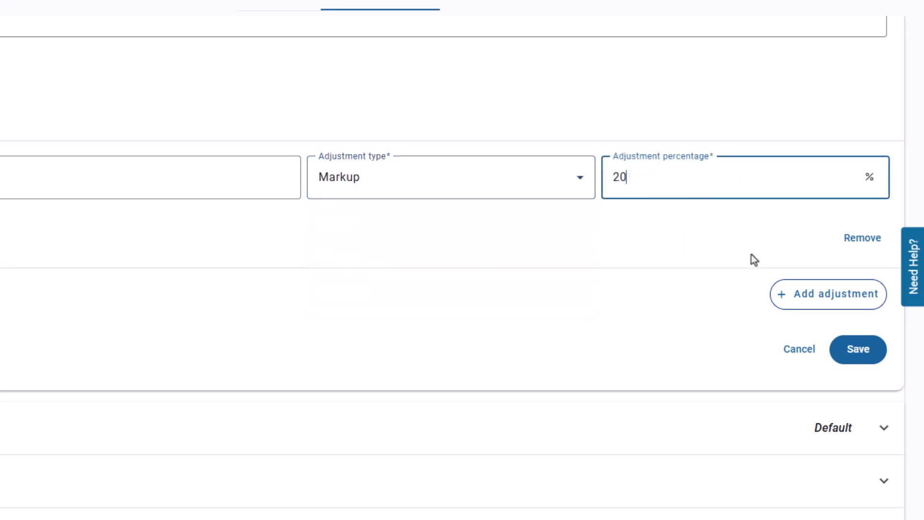
click(797, 307)
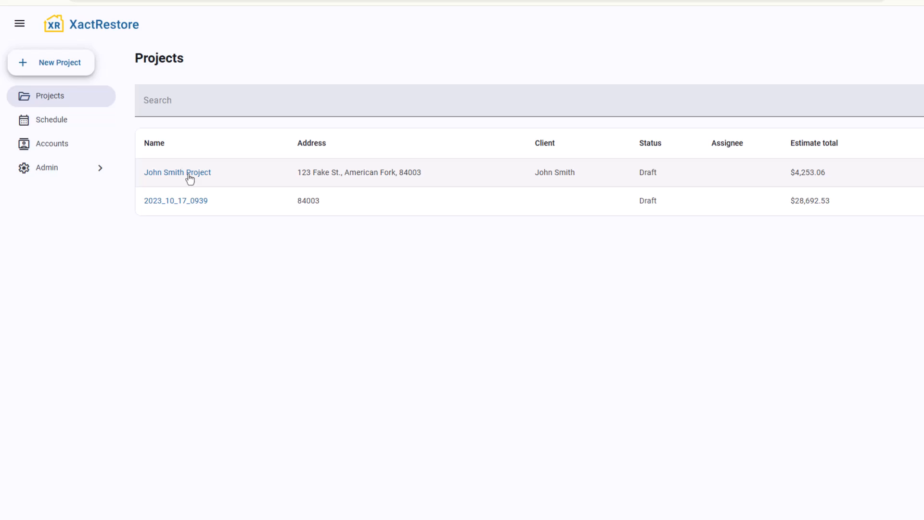
Open the client's project from the Projects list to show its Summary page
click(189, 178)
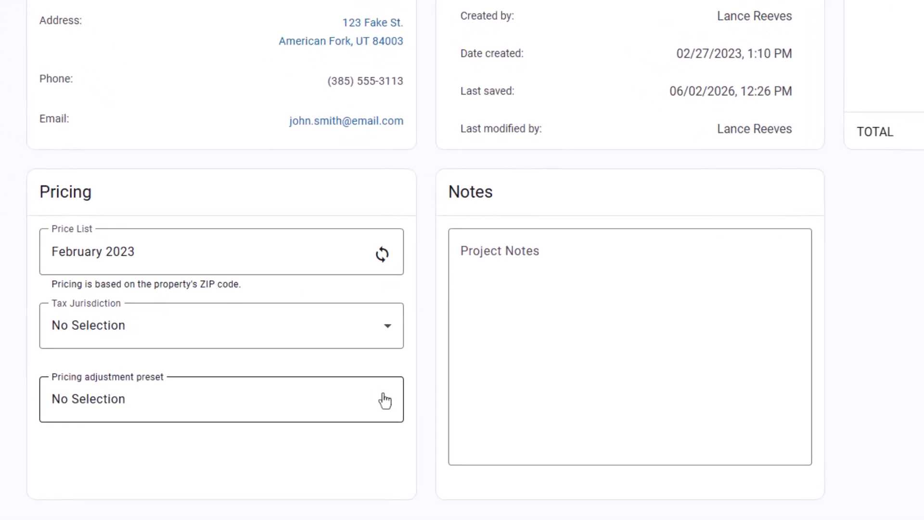
Apply the Non cumulative preset and update all adjustments, giving a TOTAL of $4,206.43
click(387, 404)
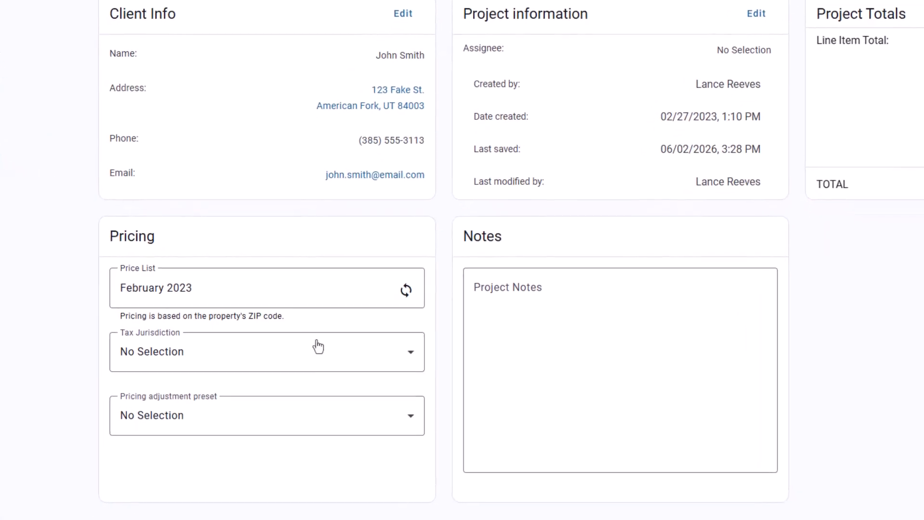
click(405, 418)
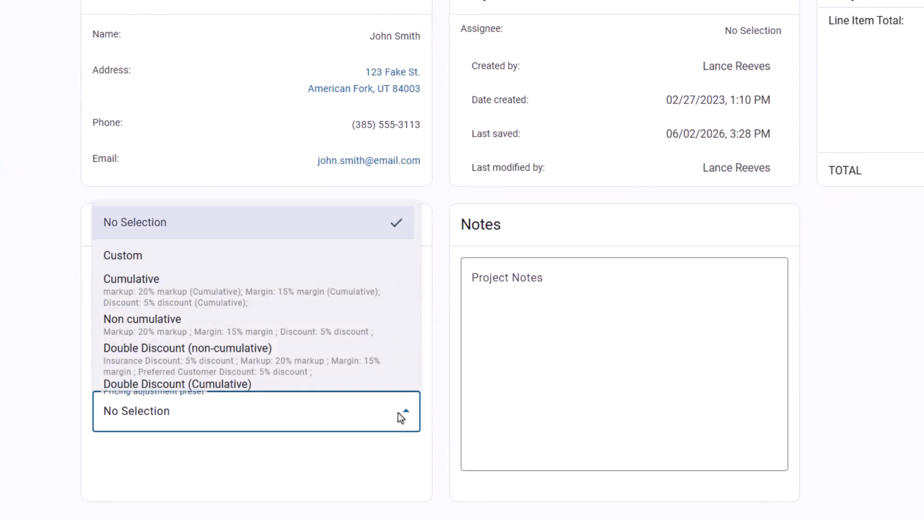
click(366, 331)
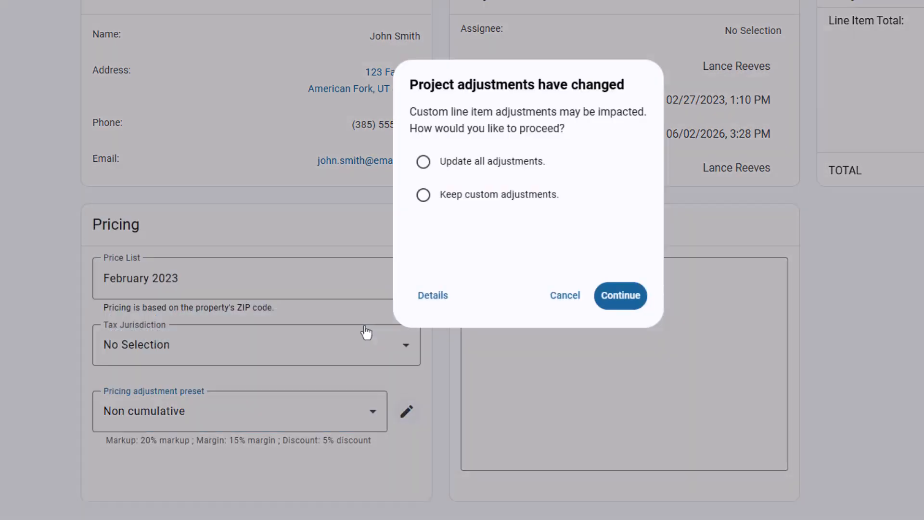
click(500, 164)
click(616, 293)
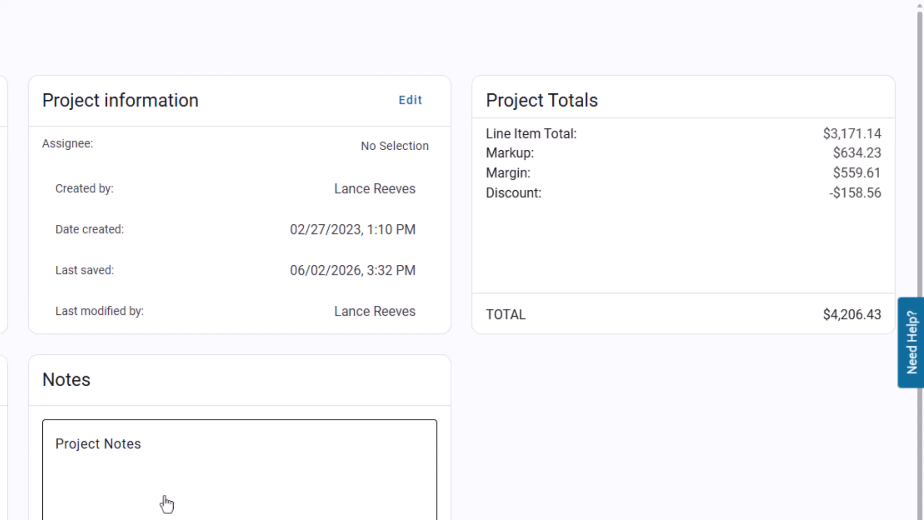
Apply the Cumulative preset and update all adjustments, raising the TOTAL to $4,253.06
click(439, 396)
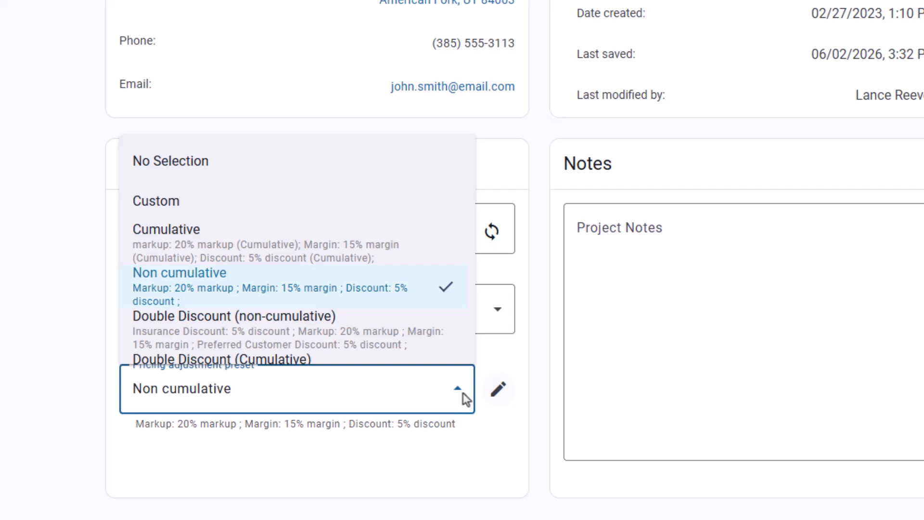
click(438, 258)
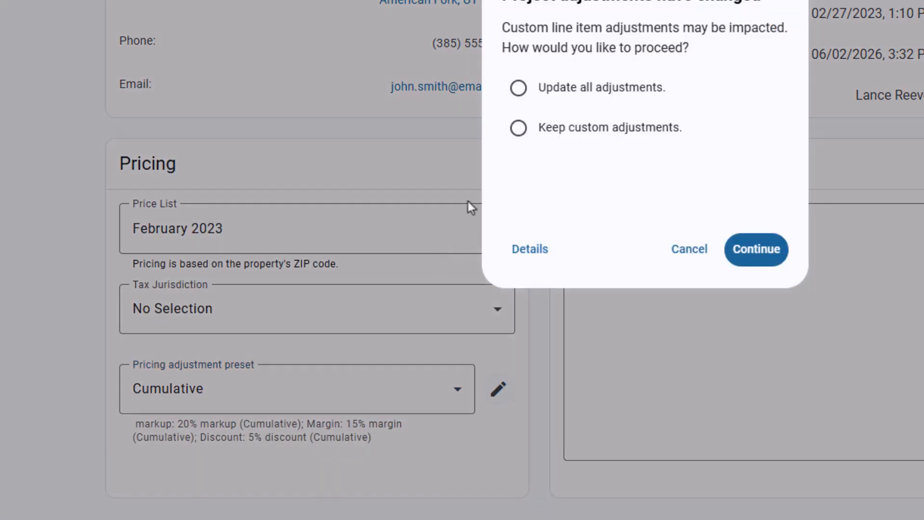
click(579, 93)
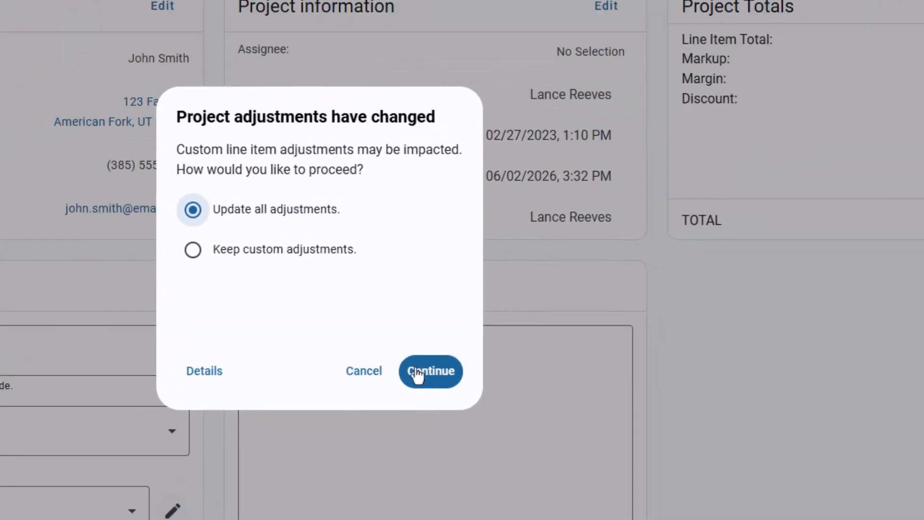
click(728, 248)
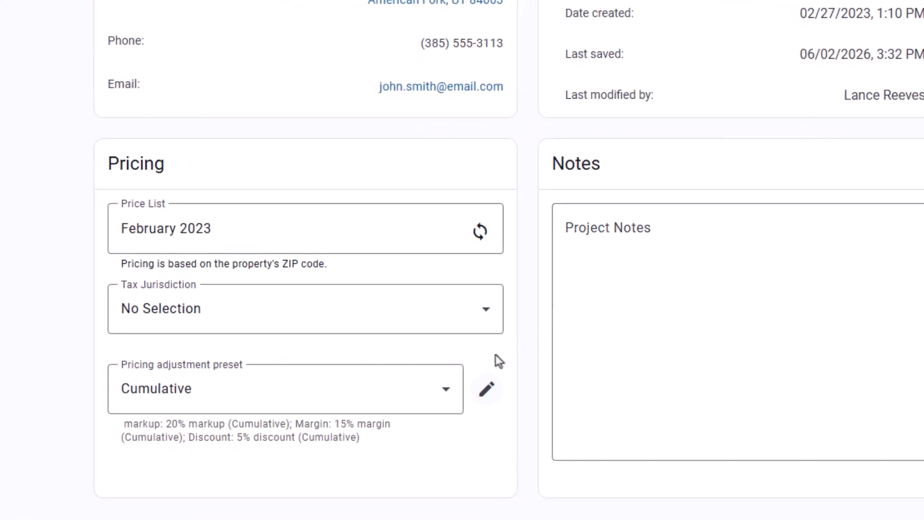
Apply the Double Discount (non-cumulative) preset, updating all adjustments
click(446, 389)
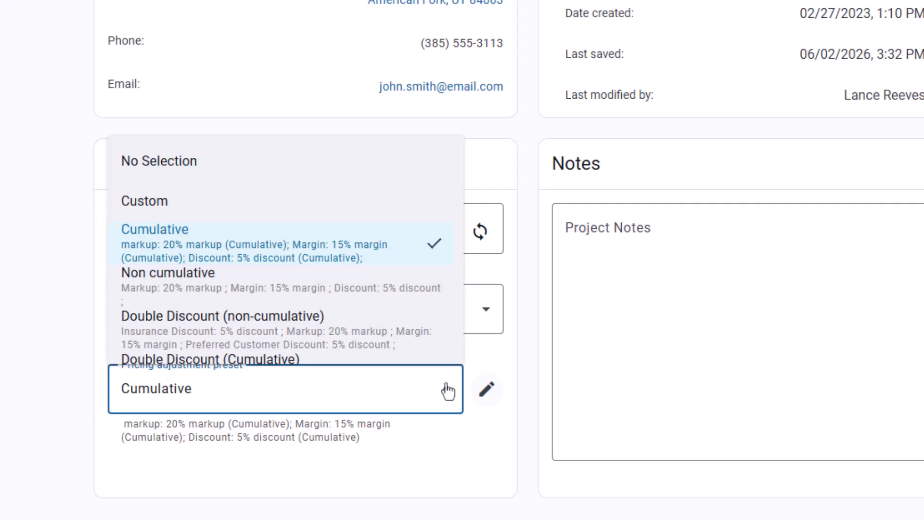
click(385, 334)
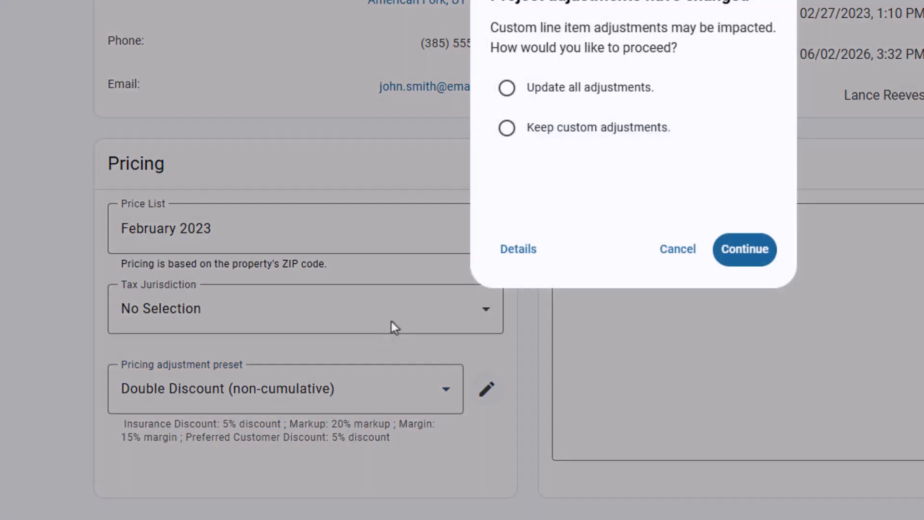
click(582, 91)
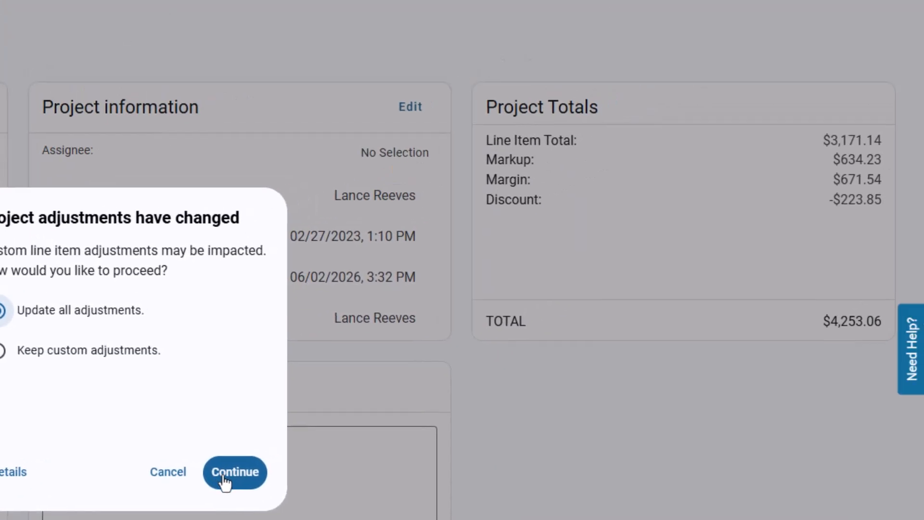
click(224, 474)
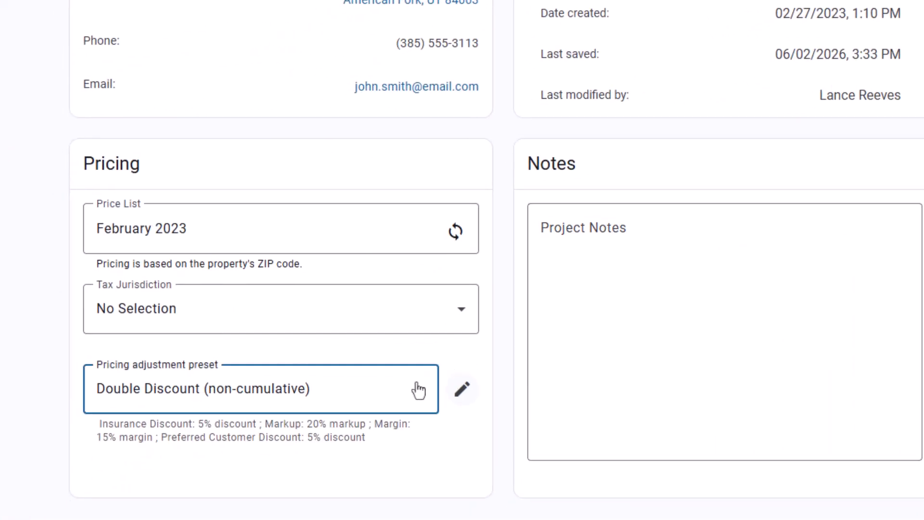
Apply the Double Discount (Cumulative) preset, updating all adjustments, for a TOTAL of $4,040.41
click(418, 390)
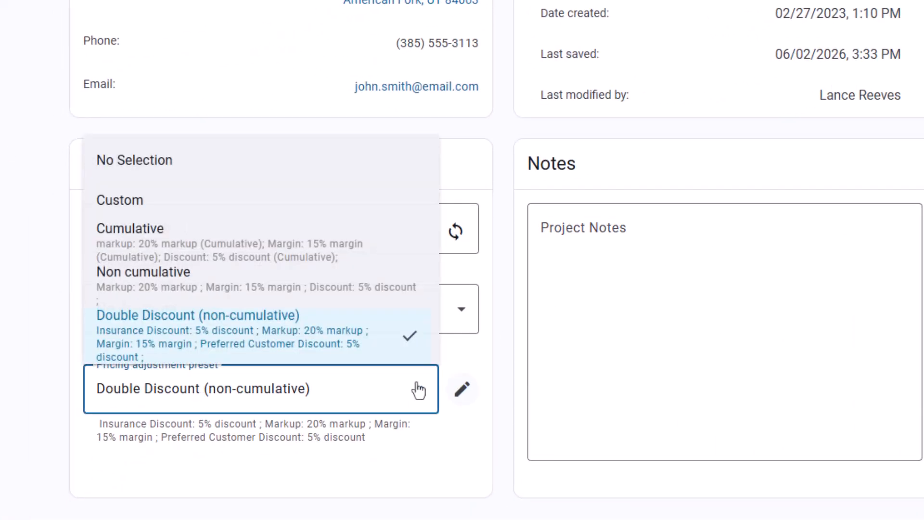
scroll(377, 332, down, 2)
click(337, 312)
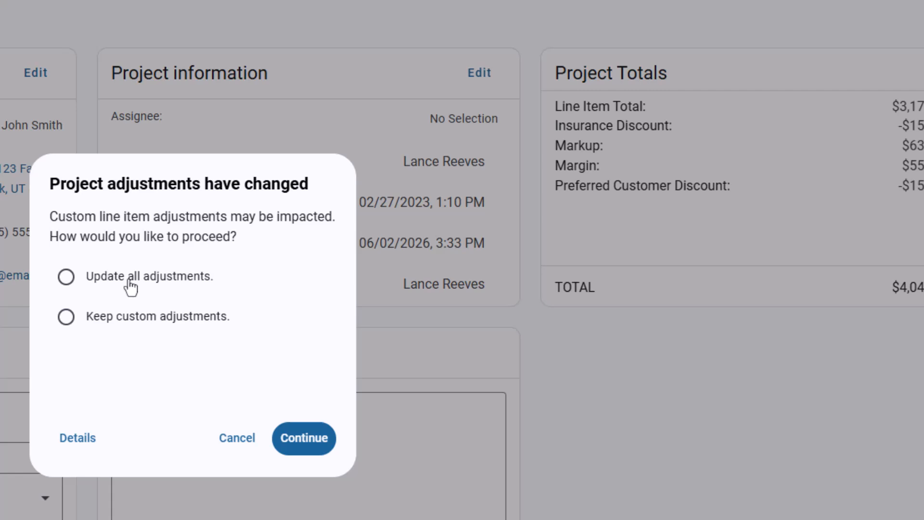
click(130, 287)
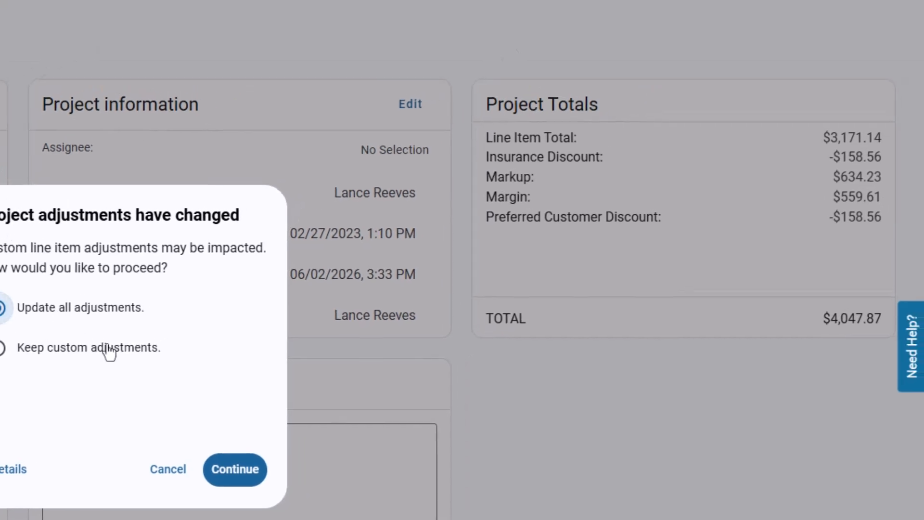
click(300, 443)
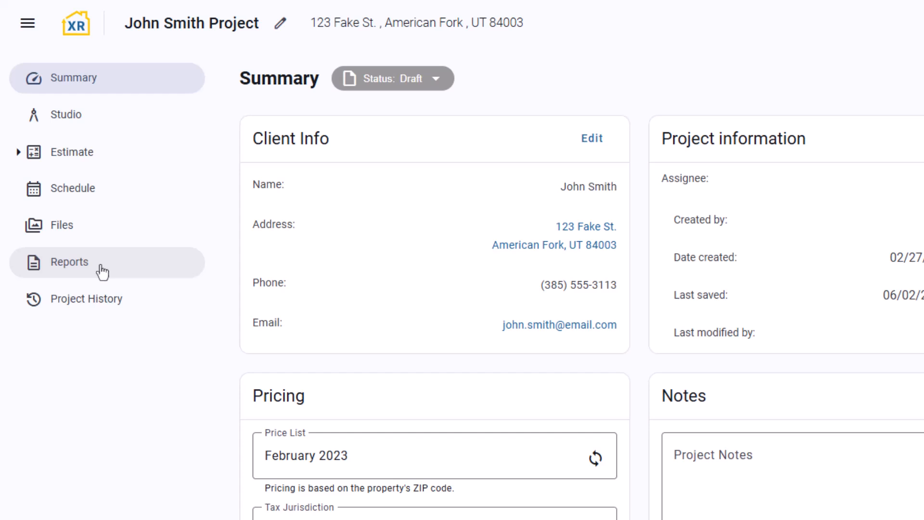
Open the project's Proposal report preview from Reports and scroll down through it
click(102, 272)
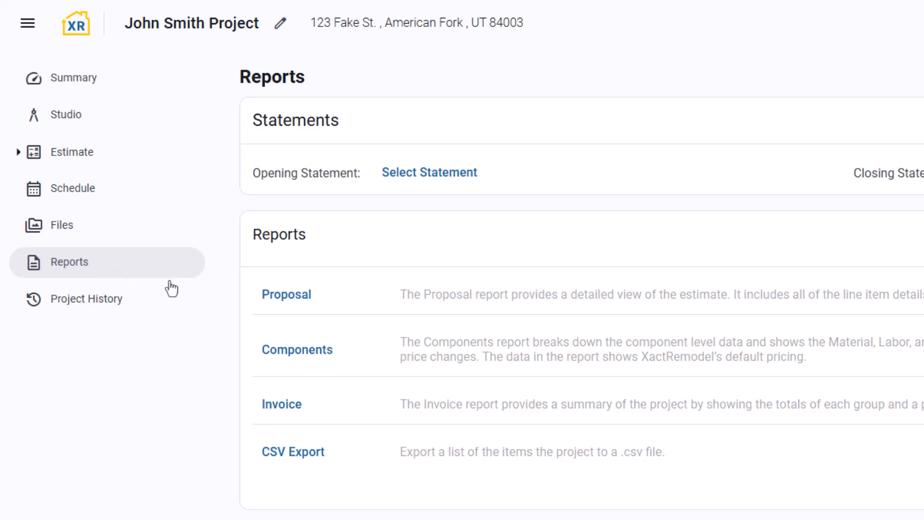
click(297, 304)
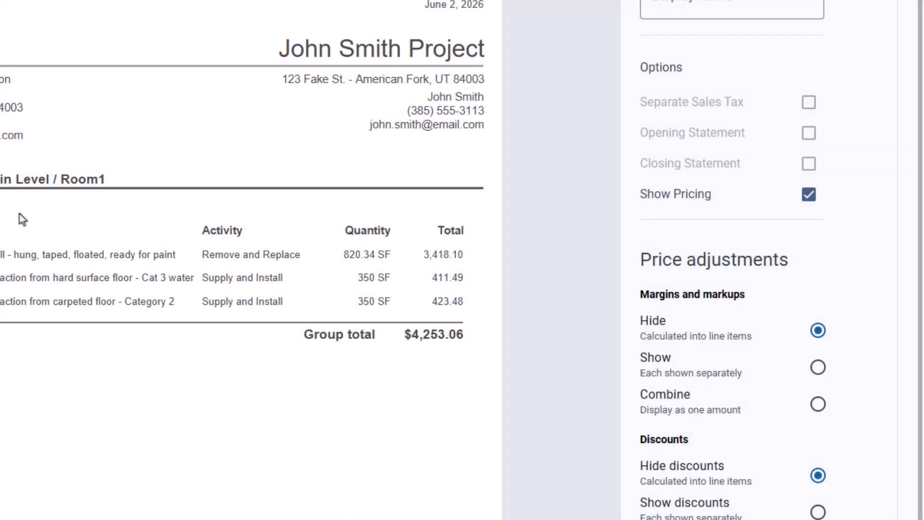
scroll(859, 342, down, 3)
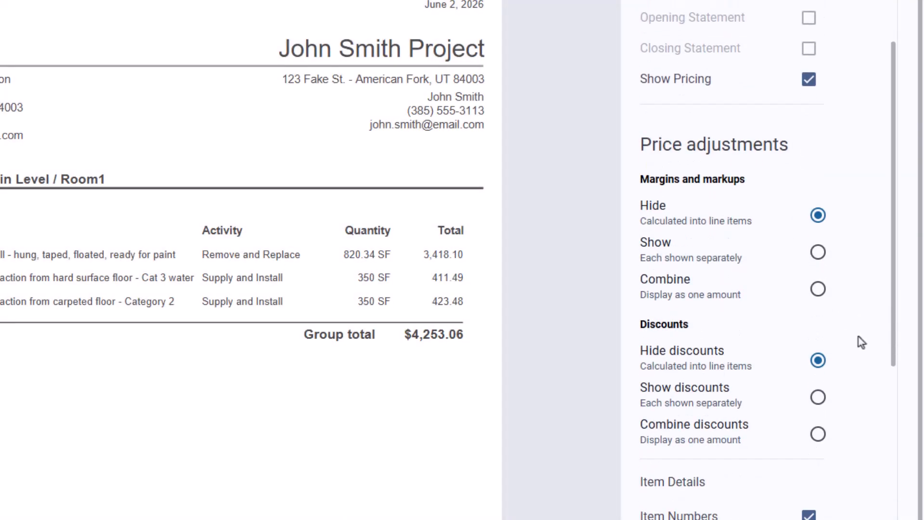
scroll(861, 342, down, 3)
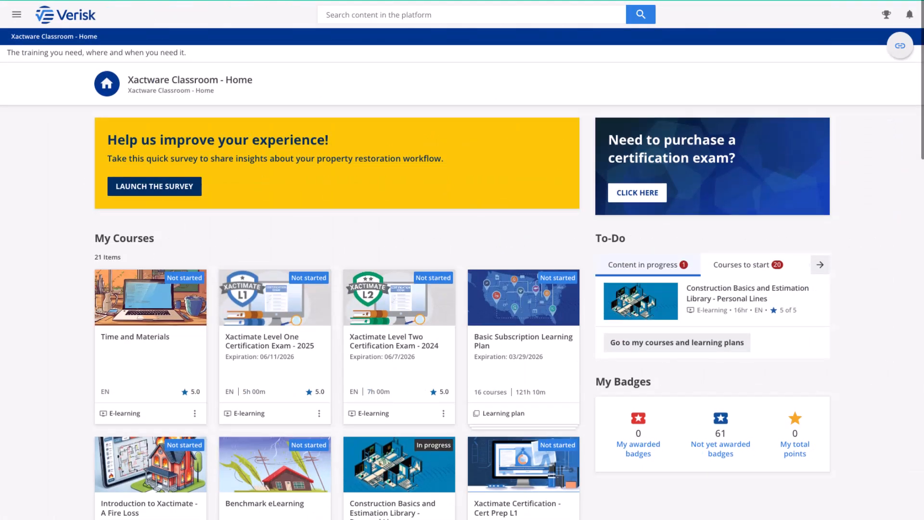
scroll(462, 282, down, 2)
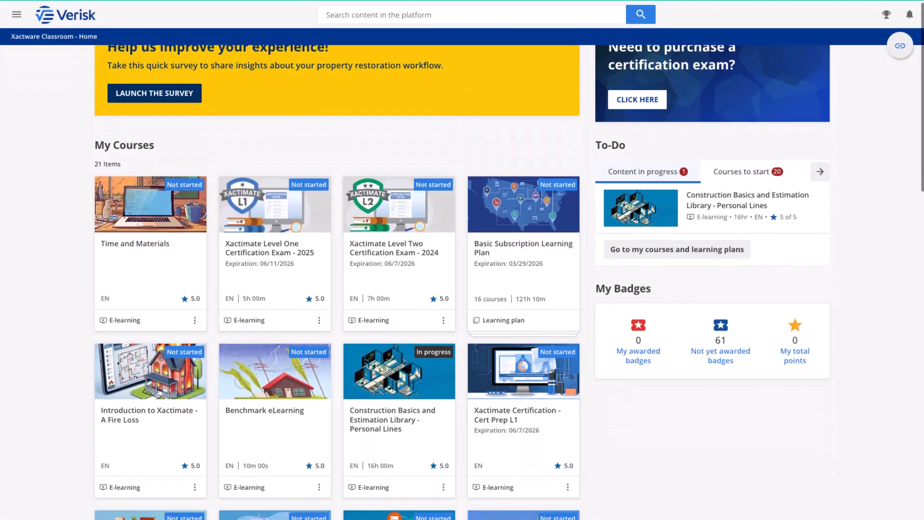
scroll(462, 281, down, 10)
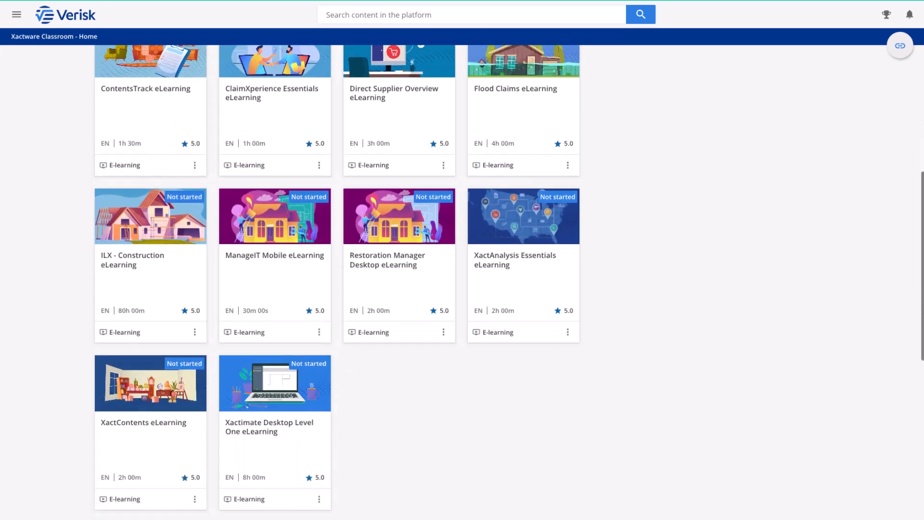
scroll(462, 282, down, 10)
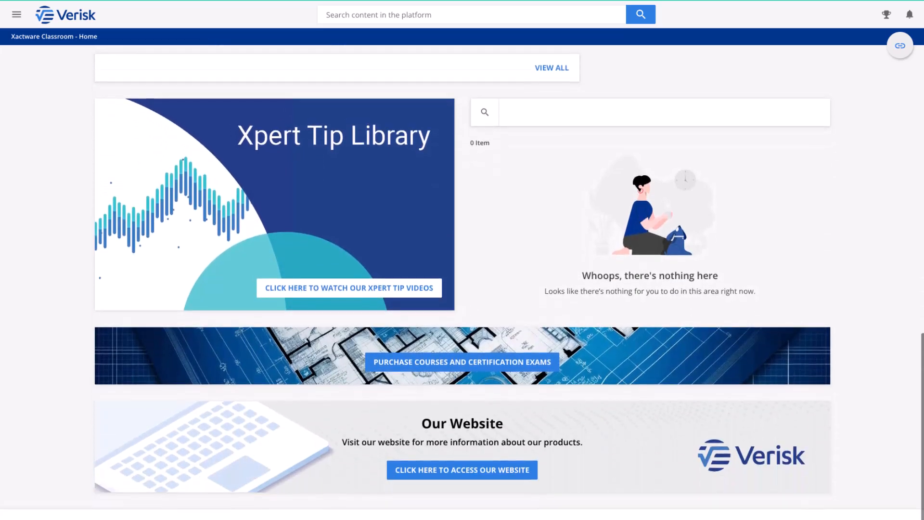